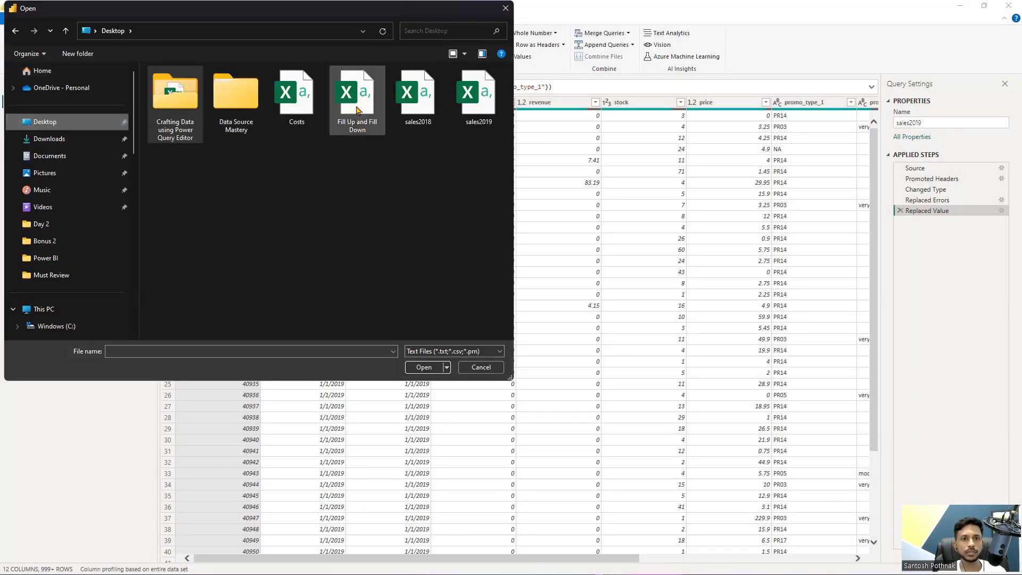
# Step: Load the Fill Up and Fill Down CSV file from the Desktop as a new query
pyautogui.doubleClick(357, 109)
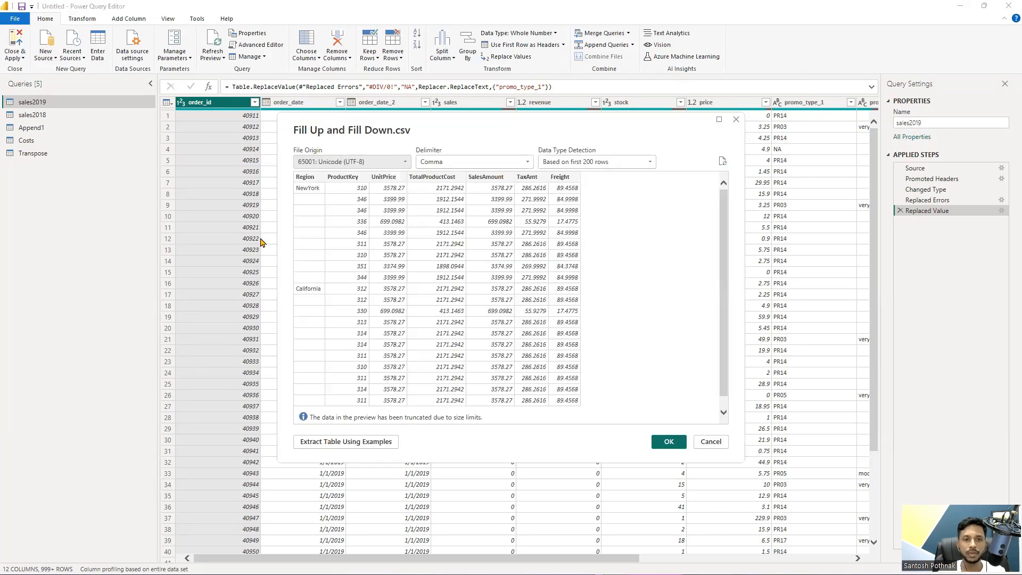
pyautogui.click(667, 441)
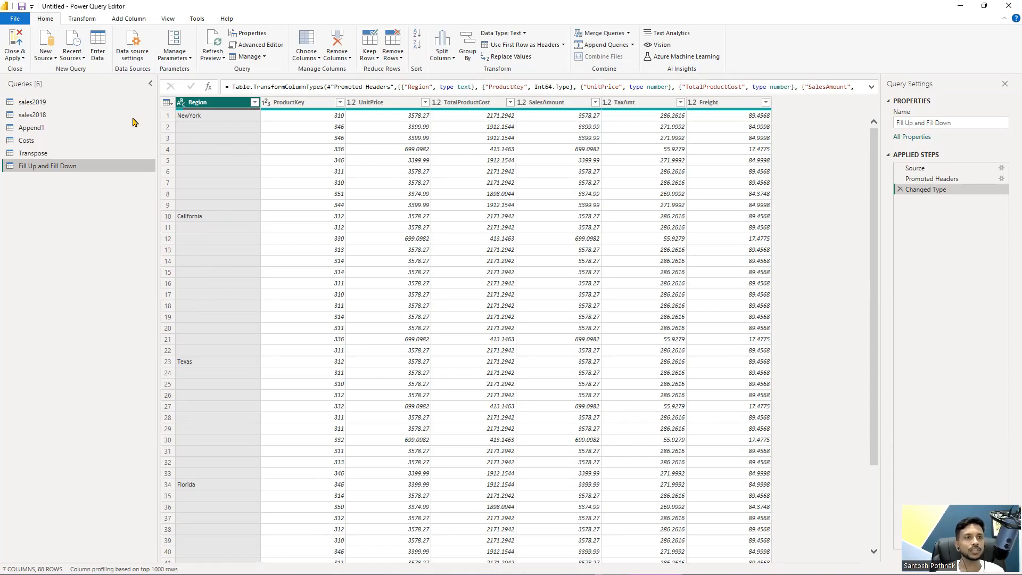
# Step: Try to fill the Region column's blank cells down from the values above, and remove that fill from the query
pyautogui.click(81, 21)
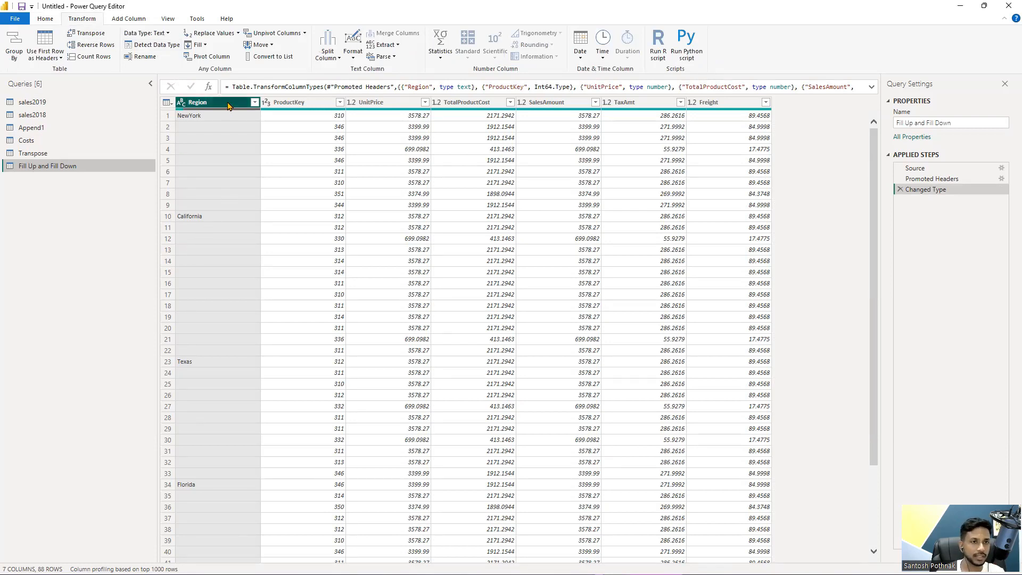
pyautogui.click(206, 46)
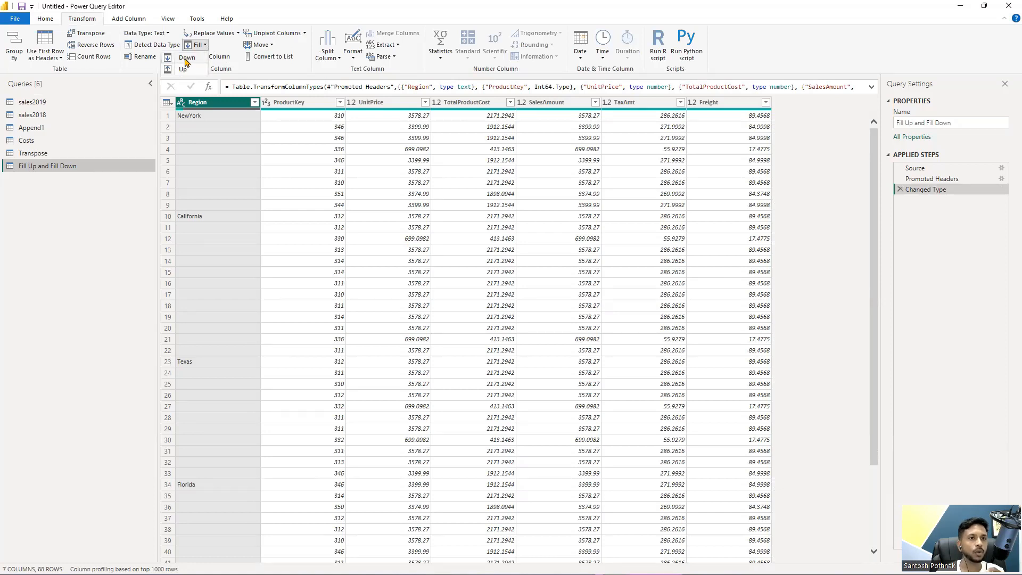
pyautogui.click(193, 133)
pyautogui.click(193, 136)
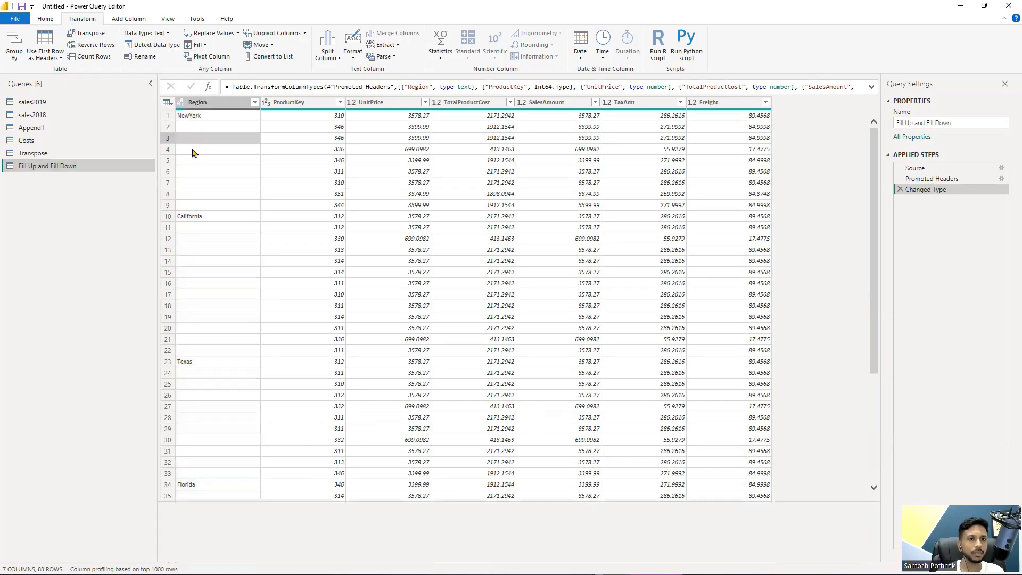
pyautogui.click(205, 102)
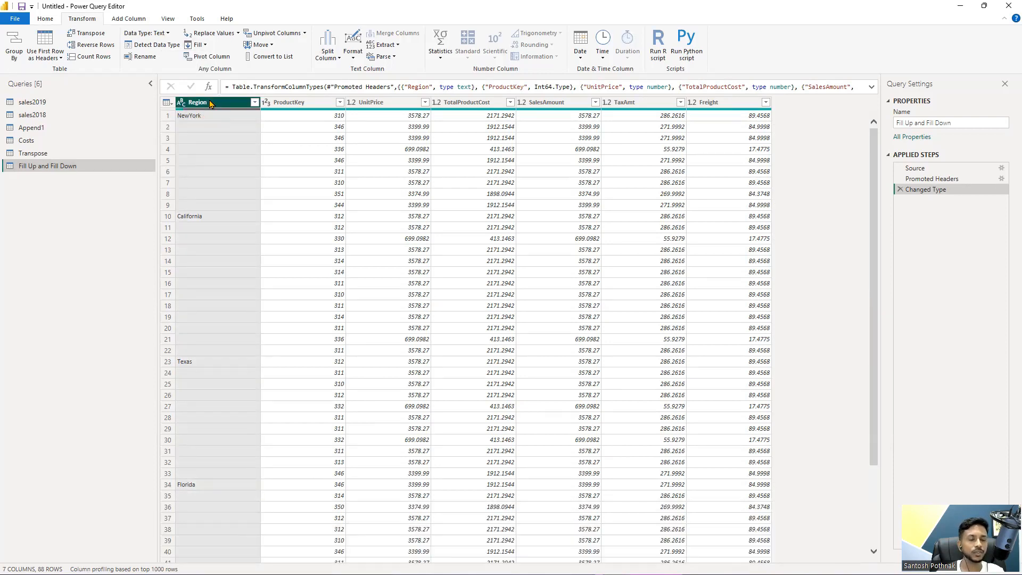
pyautogui.click(201, 45)
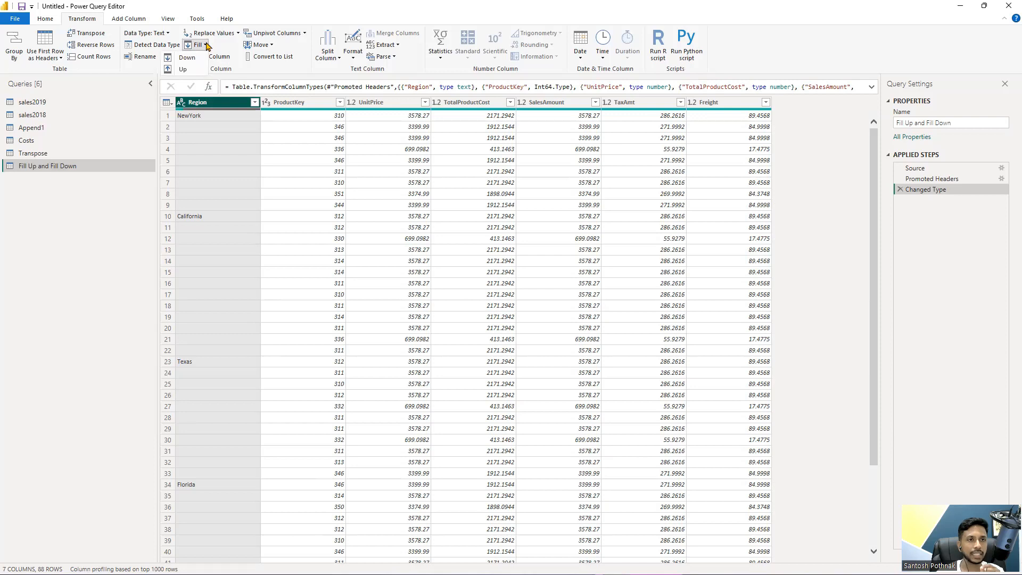
pyautogui.click(198, 58)
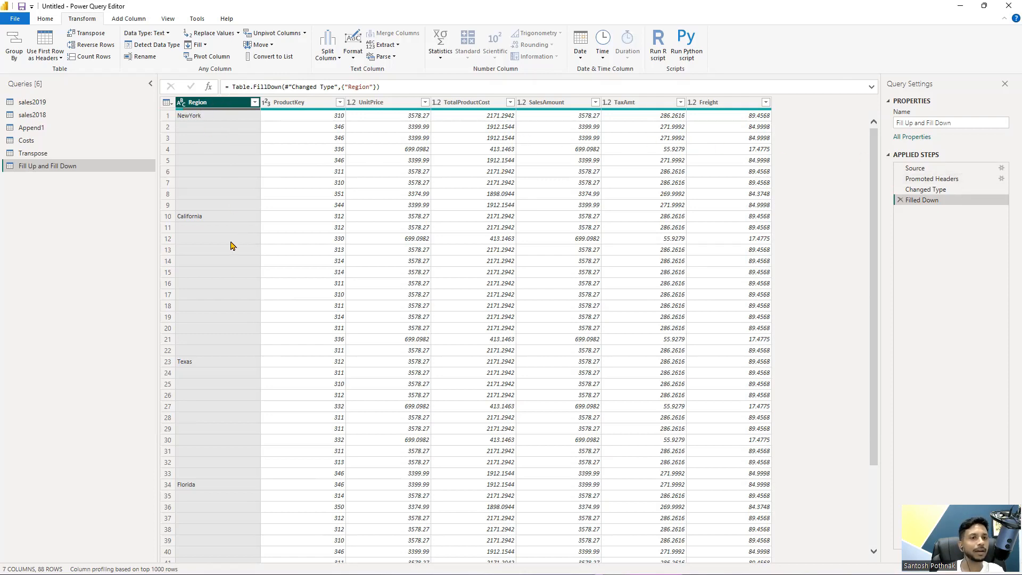
pyautogui.press('Delete')
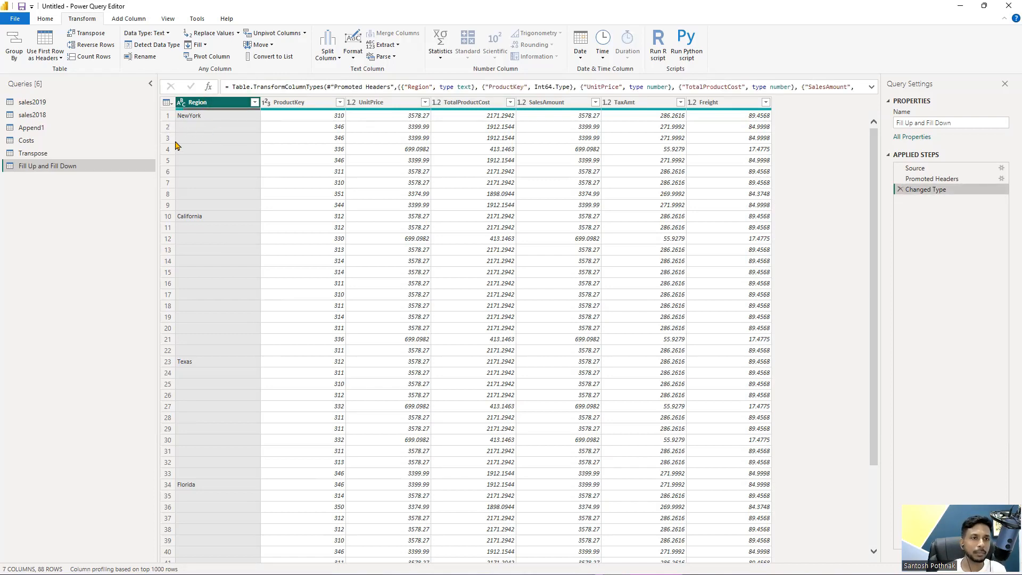
# Step: Apply the Clean and Trim text transformations to the Region column
pyautogui.rightClick(200, 108)
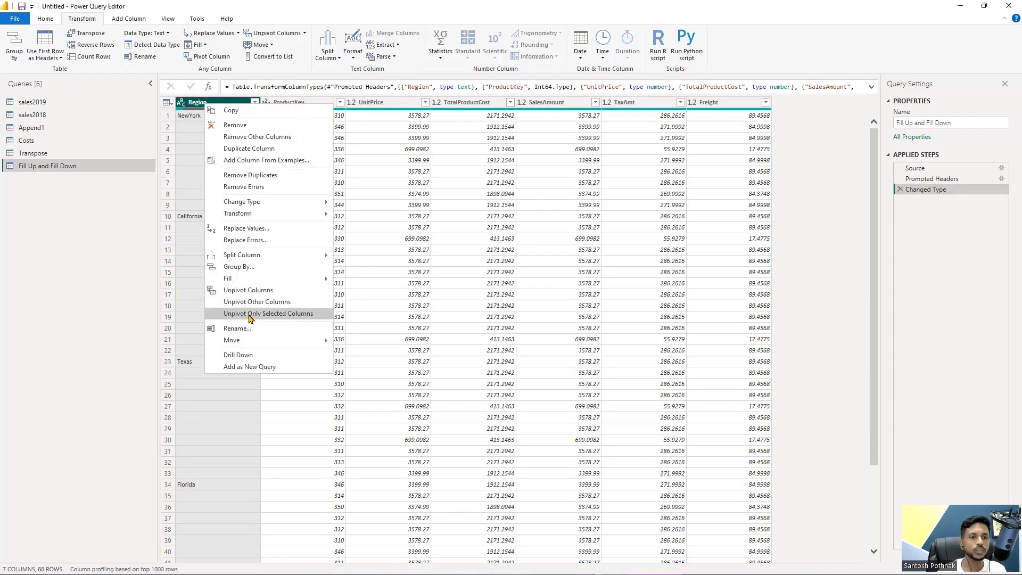
pyautogui.moveTo(262, 215)
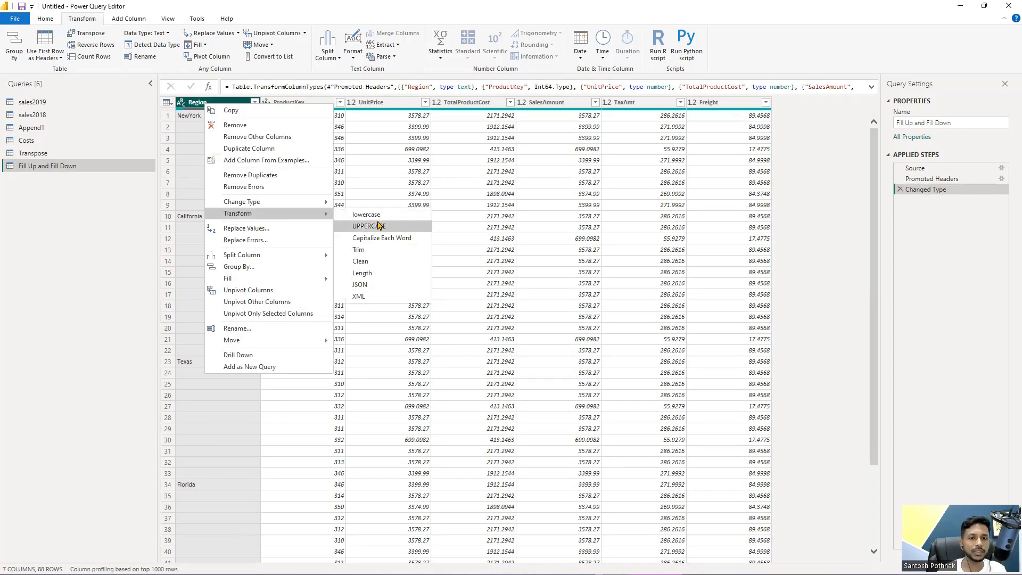
pyautogui.click(371, 262)
pyautogui.rightClick(218, 105)
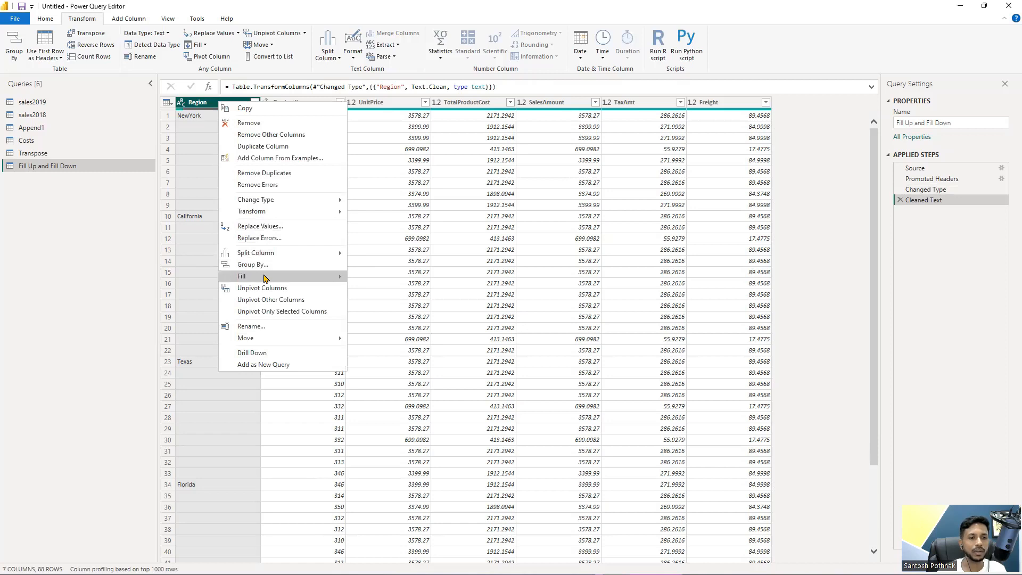
pyautogui.moveTo(292, 213)
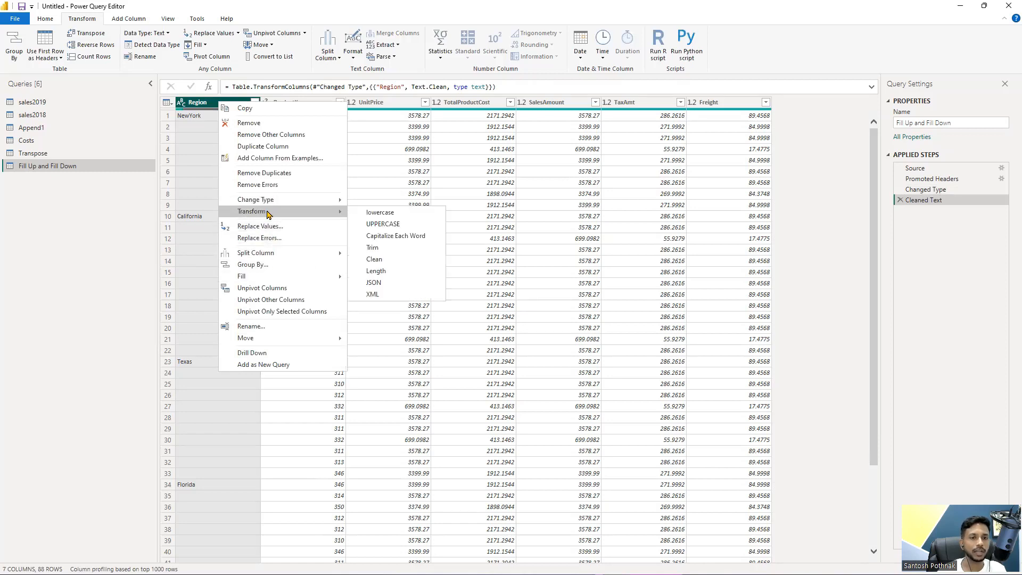
pyautogui.click(373, 247)
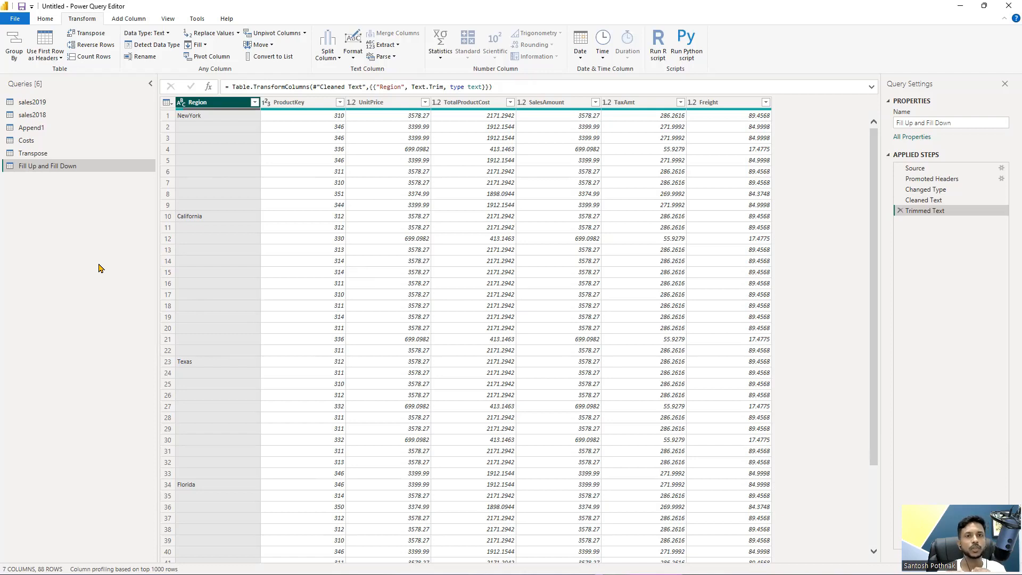
# Step: Filter the Region column to show only blank values, and remove that filter from the query
pyautogui.click(254, 103)
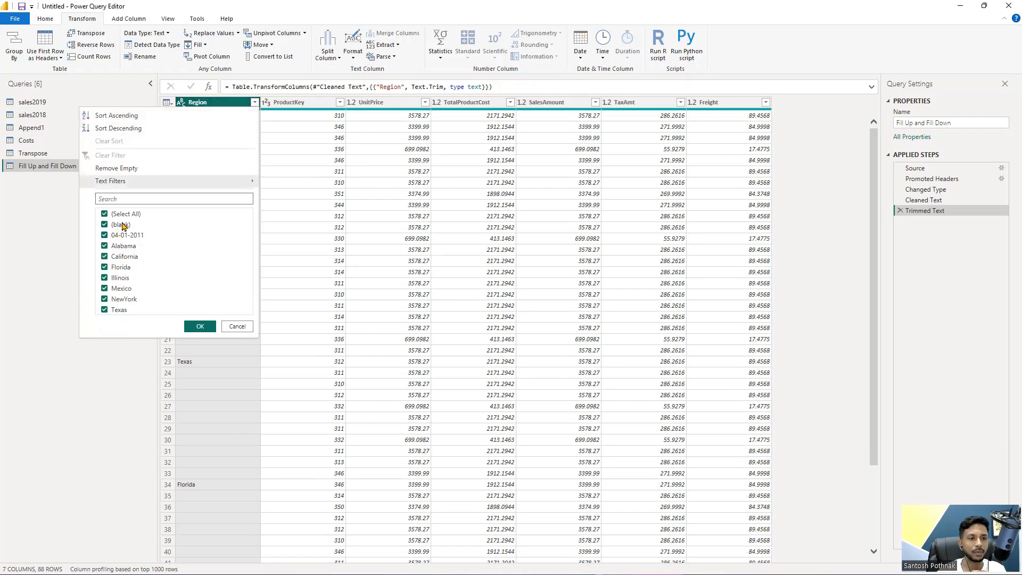
pyautogui.click(126, 214)
pyautogui.click(121, 225)
pyautogui.click(200, 326)
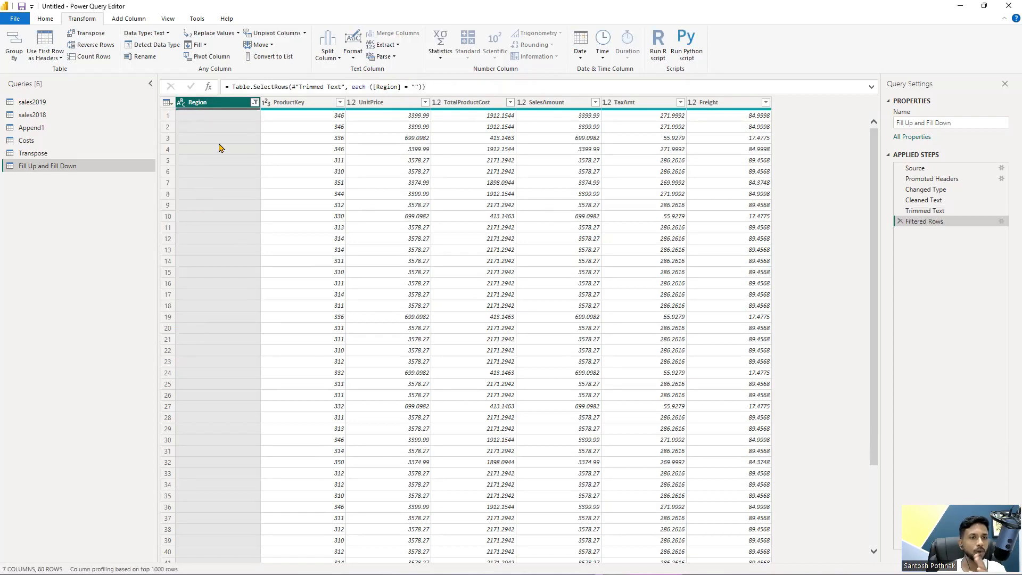
pyautogui.click(900, 222)
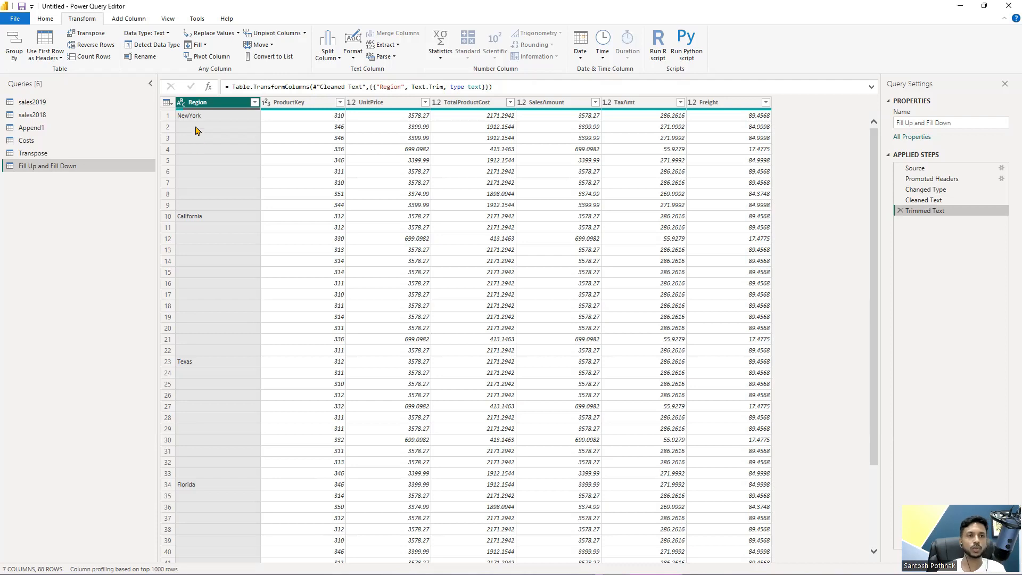
pyautogui.click(257, 106)
pyautogui.press('Escape')
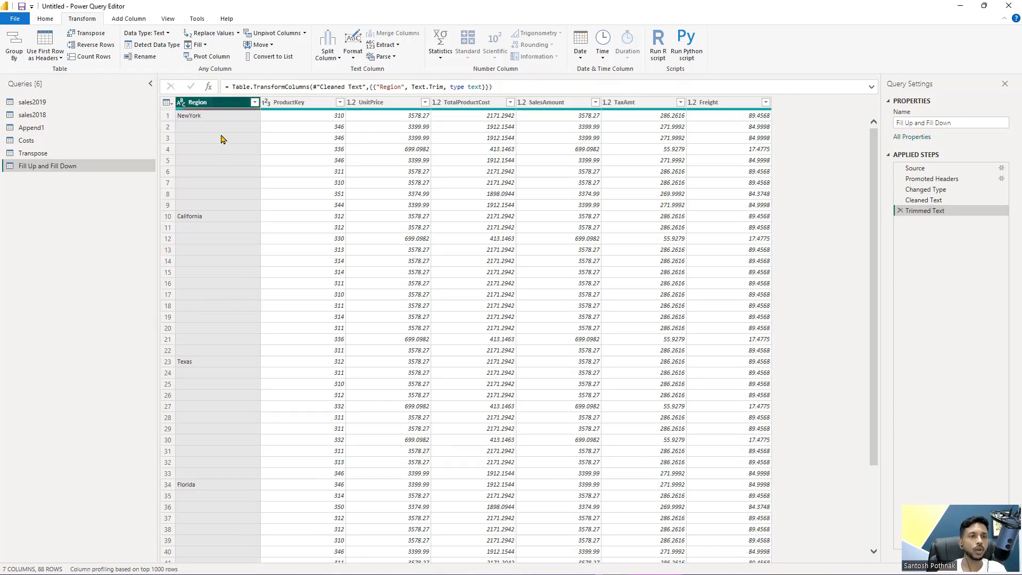
# Step: Replace the empty values in the Region column with null
pyautogui.rightClick(221, 104)
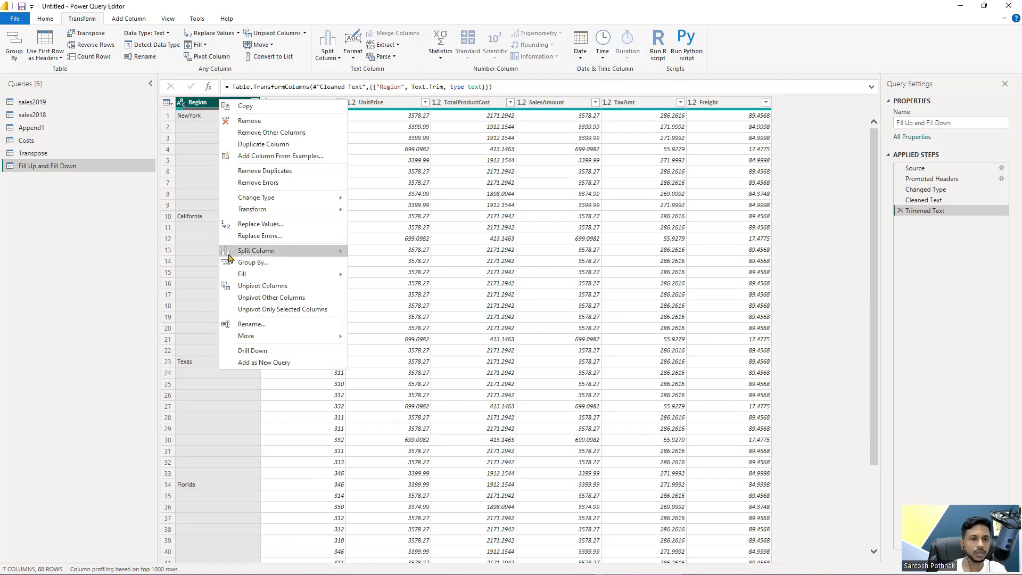
pyautogui.click(275, 228)
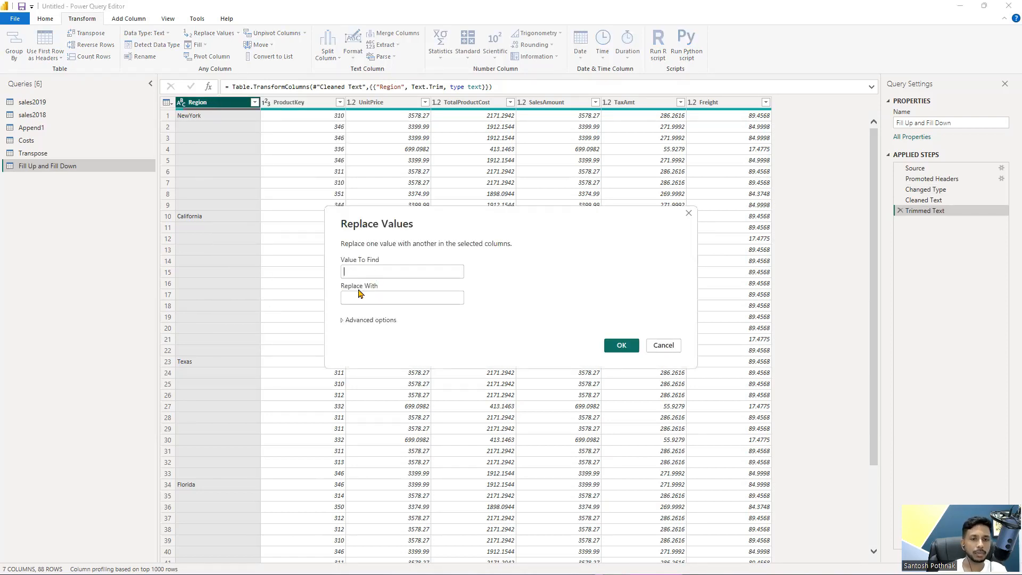
pyautogui.click(353, 297)
pyautogui.write('nu')
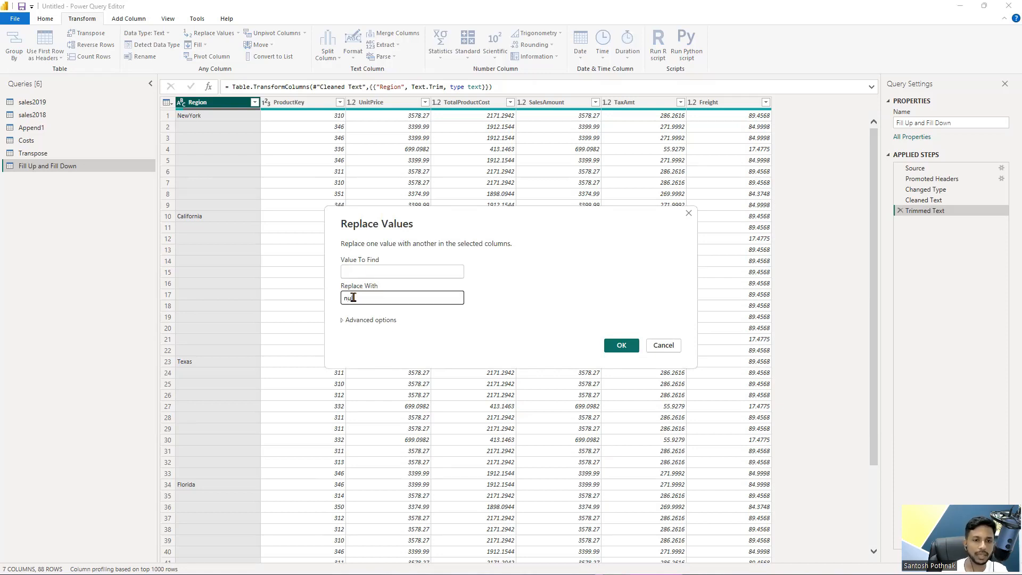
pyautogui.write('ll')
pyautogui.click(354, 271)
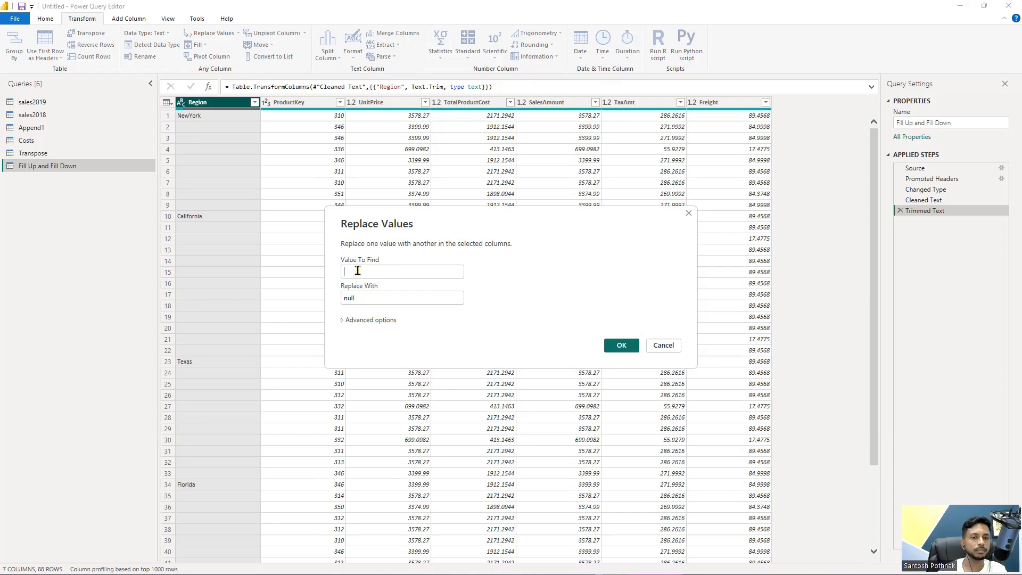
pyautogui.click(621, 345)
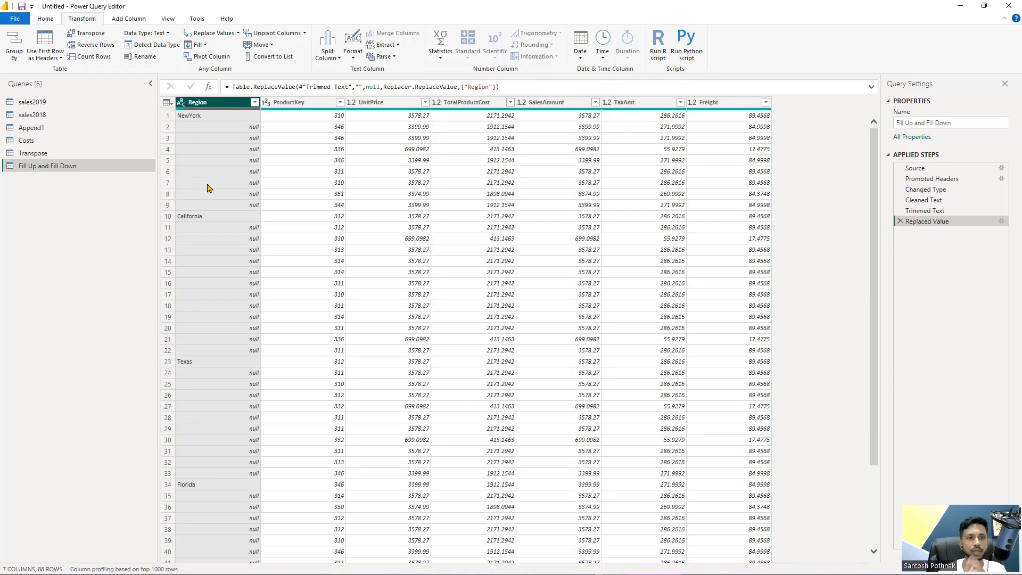
# Step: Fill the Region column's null cells down with the values above and check the rows through Mexico
pyautogui.click(207, 48)
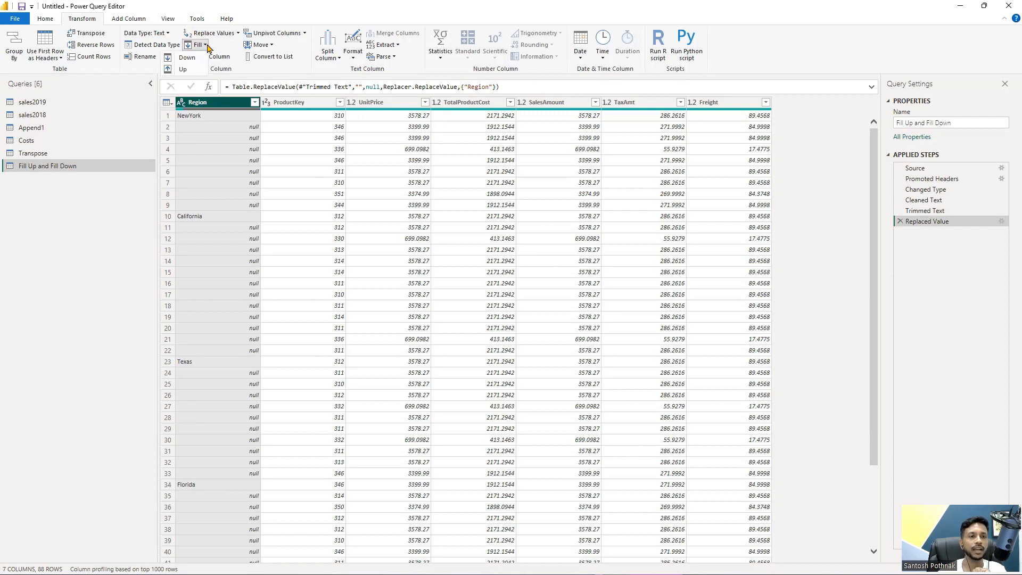
pyautogui.click(188, 58)
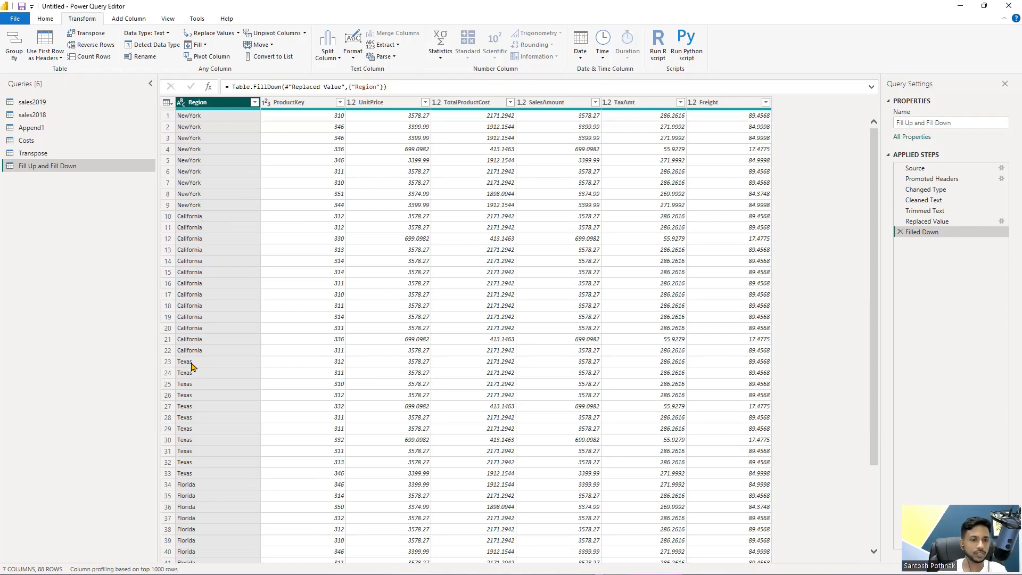
pyautogui.scroll(-10, 192, 366)
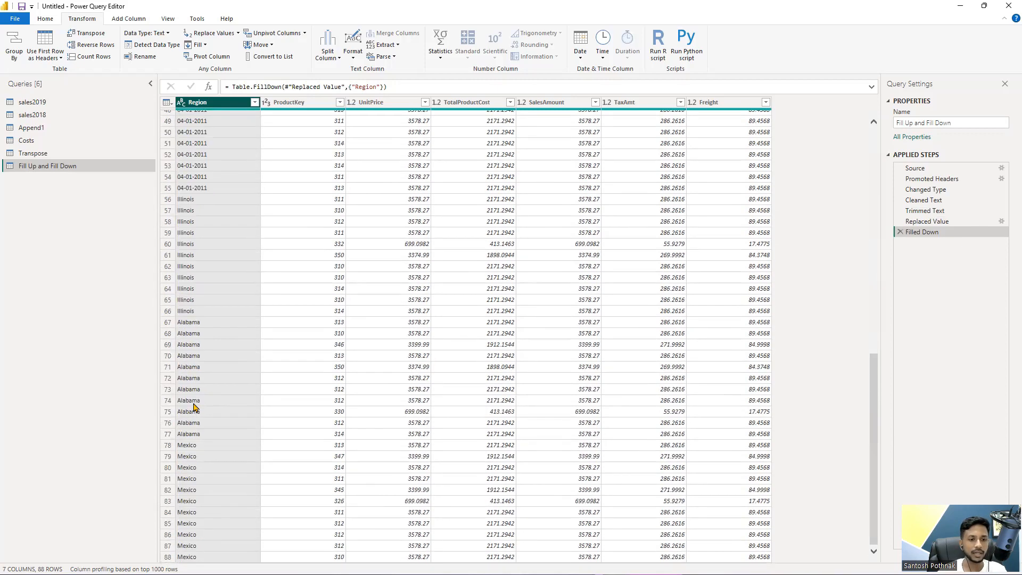
pyautogui.scroll(10, 194, 407)
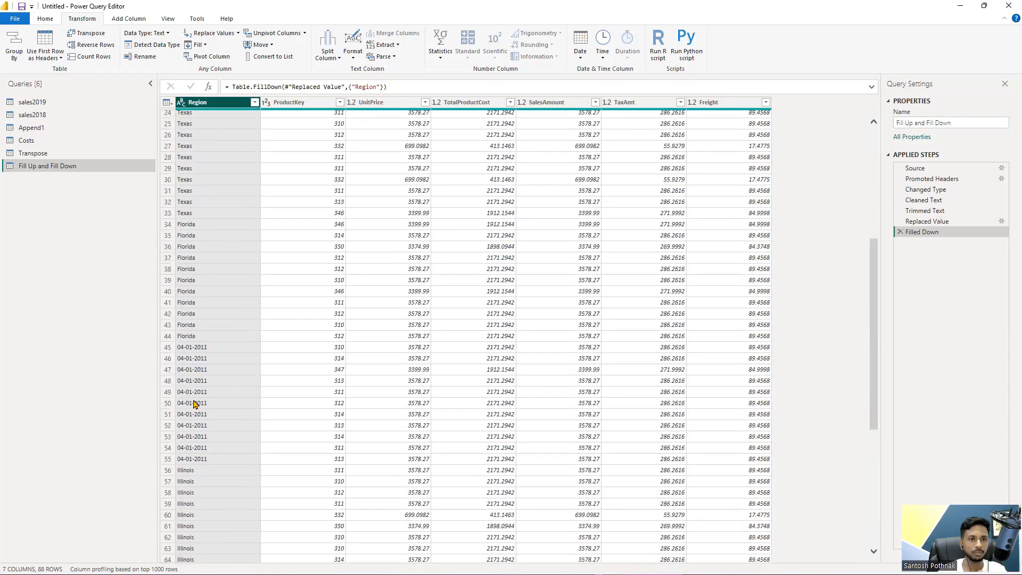
# Step: Remove the downward fill of the Region column from the applied steps and look over its null cells
pyautogui.click(198, 45)
pyautogui.click(901, 232)
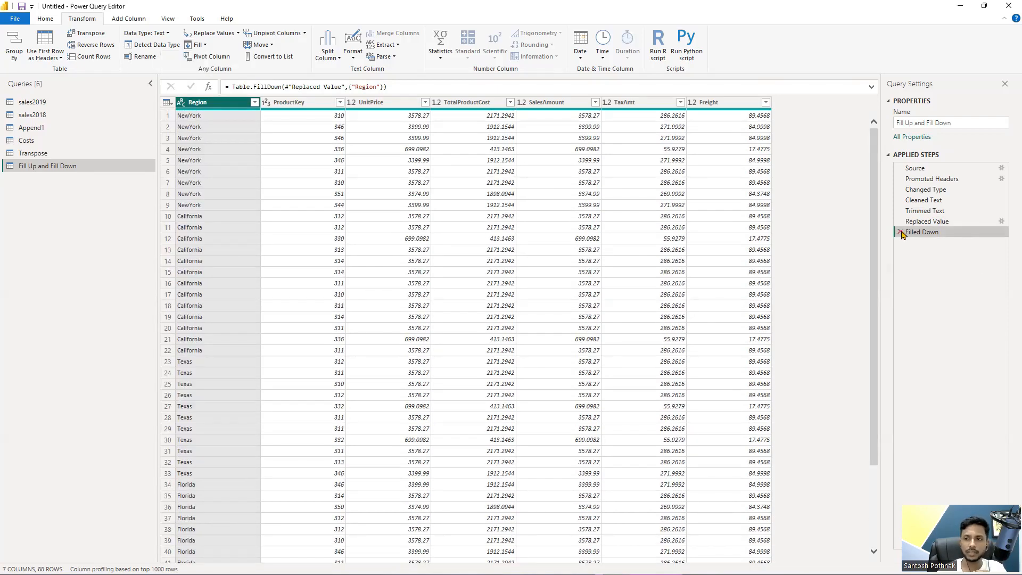
pyautogui.click(901, 233)
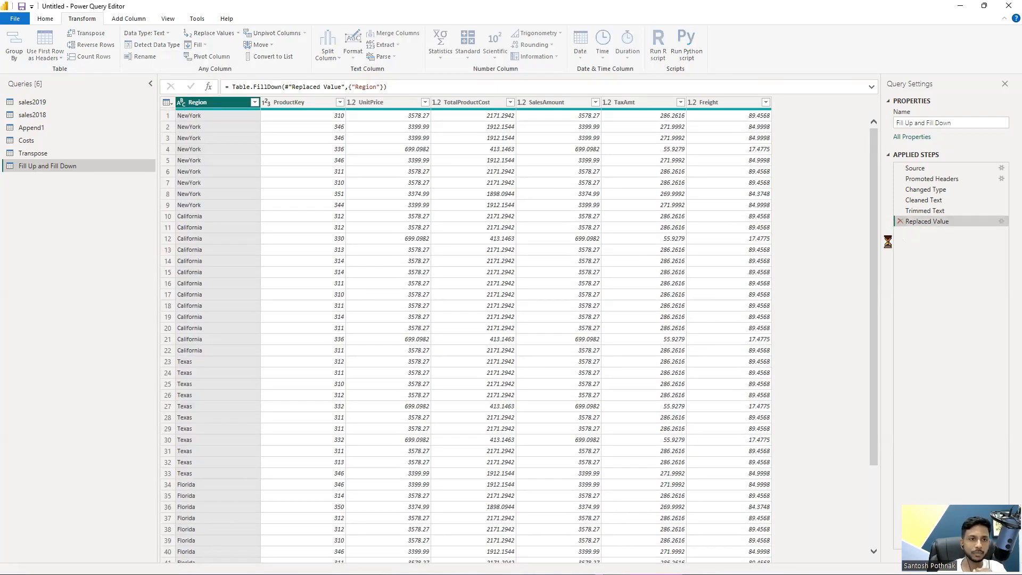
pyautogui.scroll(-2, 222, 367)
pyautogui.scroll(-10, 222, 366)
pyautogui.scroll(2, 229, 365)
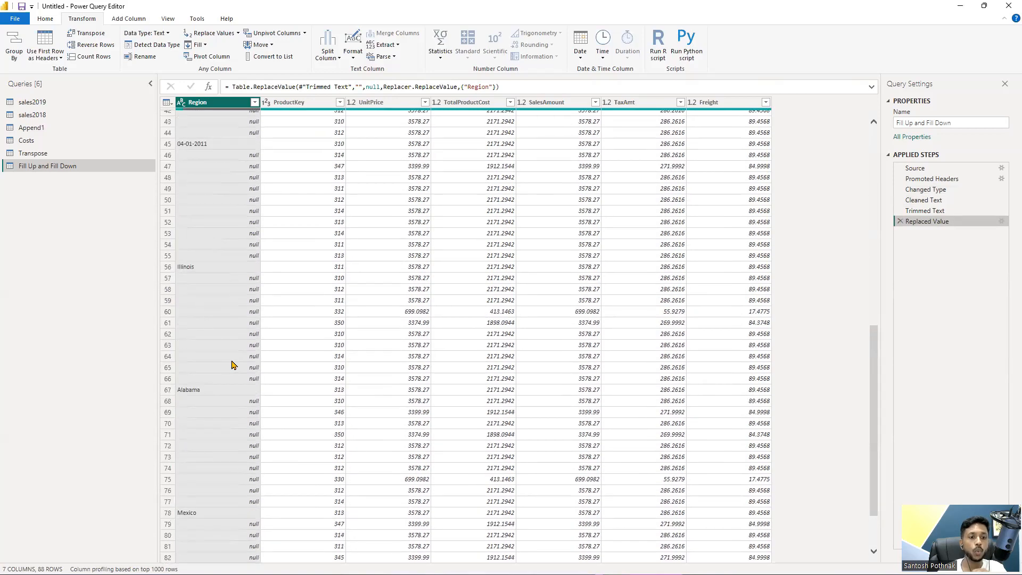
pyautogui.scroll(-2, 234, 363)
pyautogui.scroll(12, 238, 358)
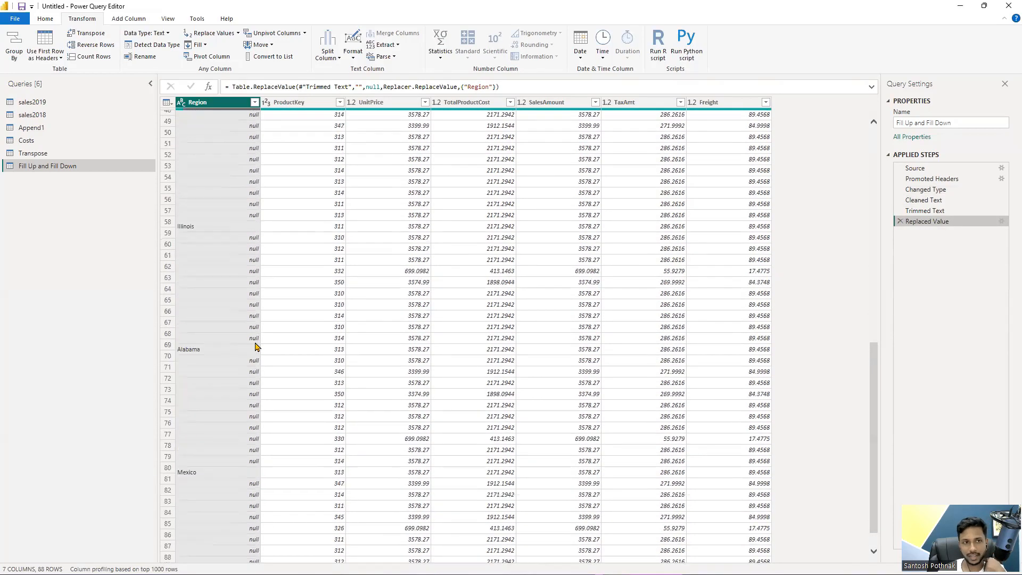
# Step: Fill the Region column's null cells up with the values below and inspect the California cell in row 10
pyautogui.click(45, 18)
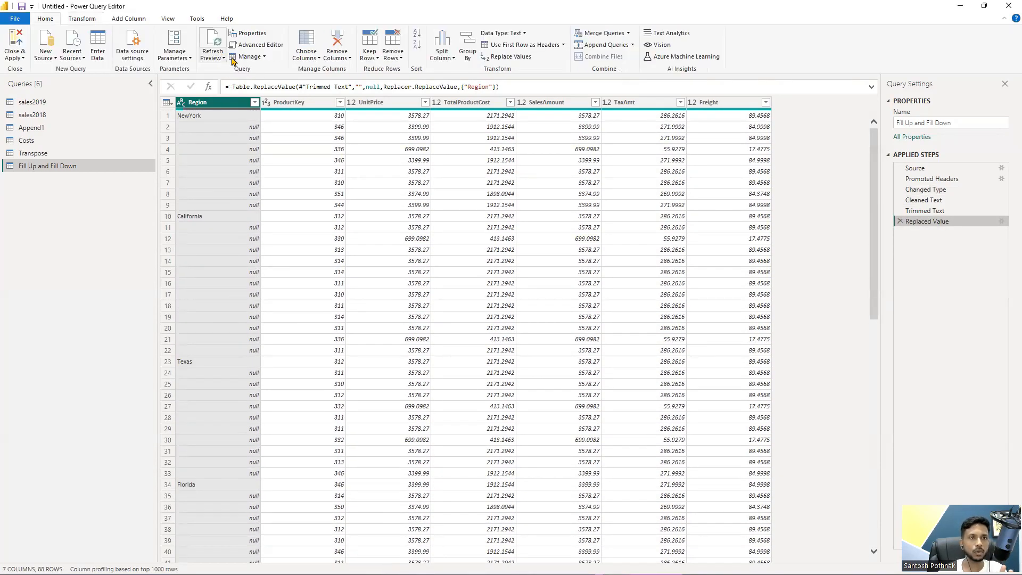
pyautogui.click(82, 19)
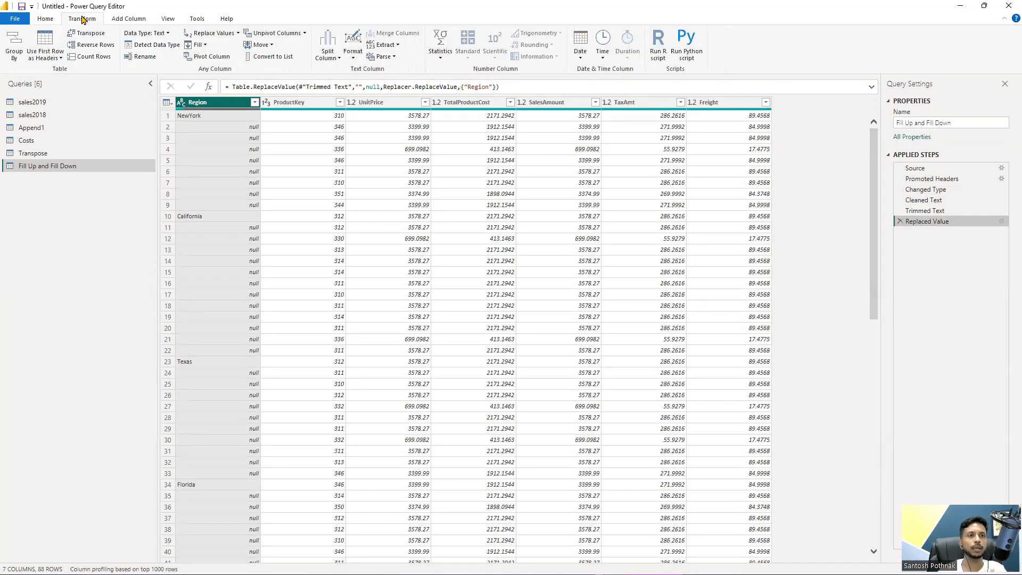
pyautogui.click(198, 44)
pyautogui.click(183, 69)
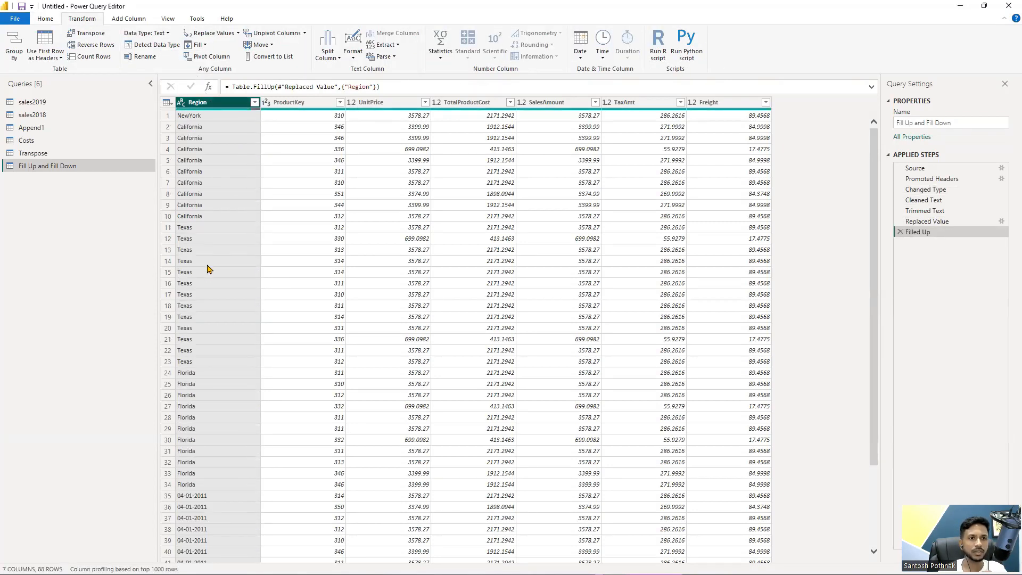
pyautogui.click(194, 217)
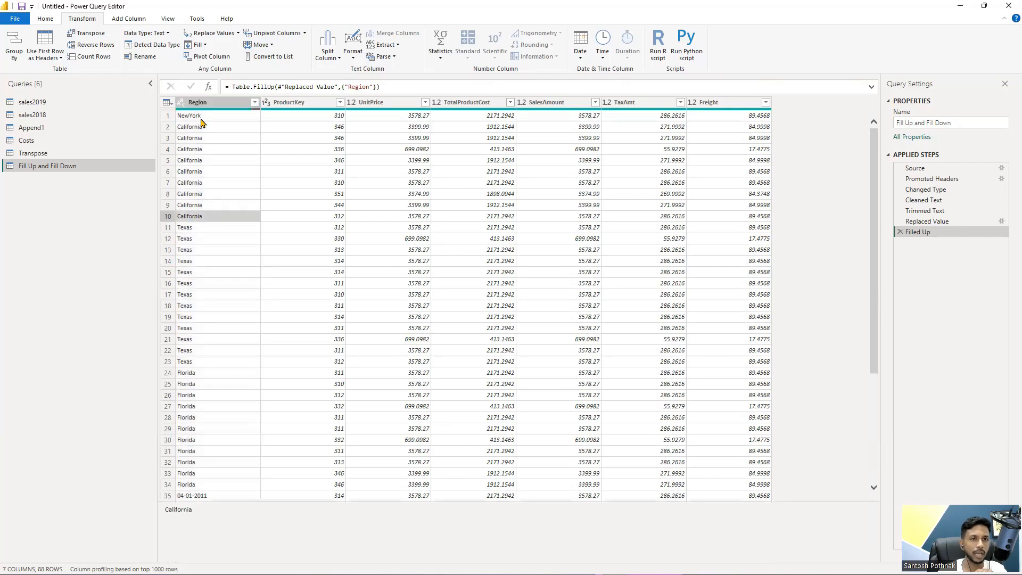
# Step: Check the upward-filled Region column at the Texas cell in row 23, the NewYork cell in row 1 and the table's last rows
pyautogui.click(189, 363)
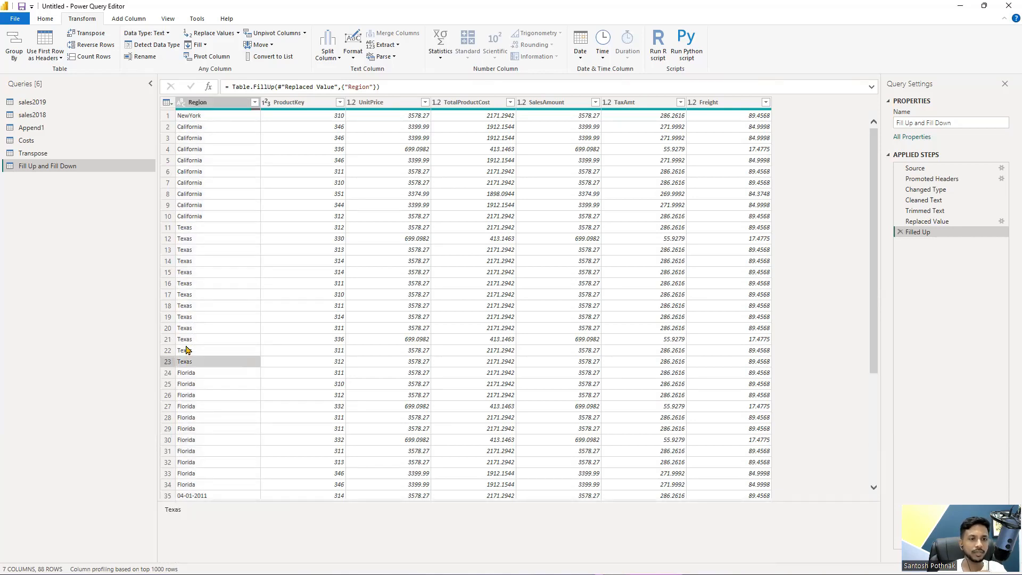
pyautogui.click(208, 116)
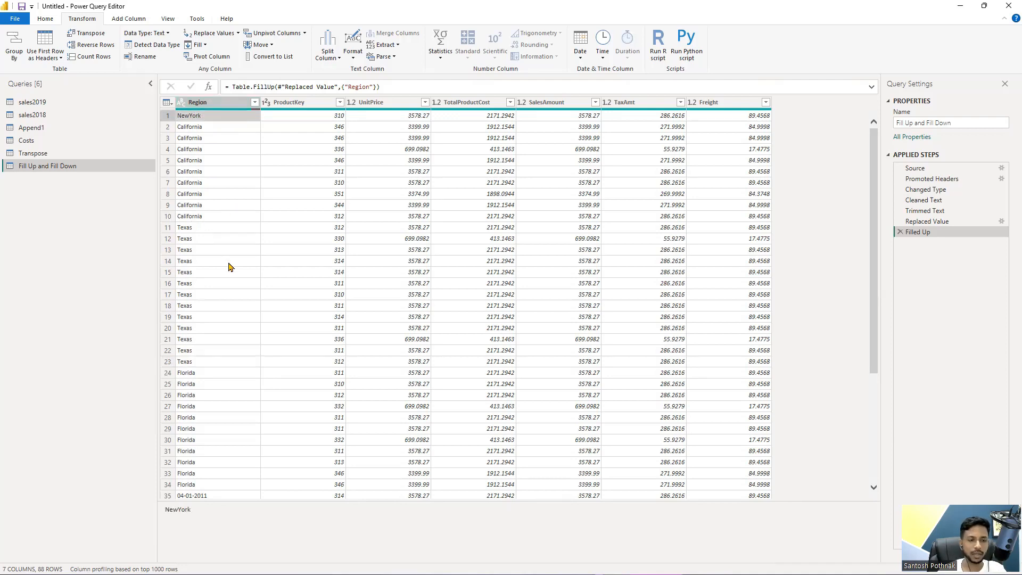
pyautogui.scroll(-18, 235, 372)
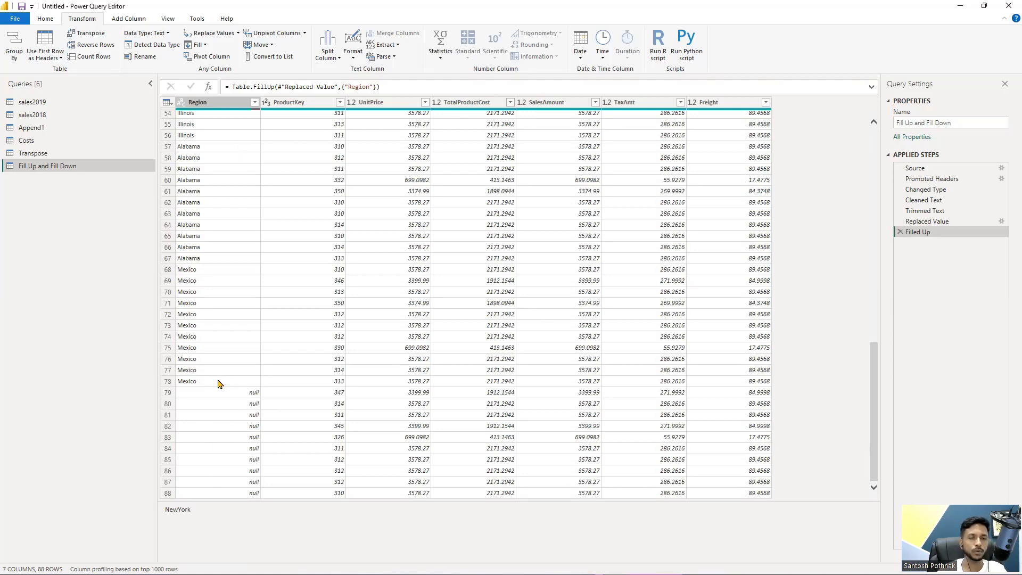
pyautogui.scroll(18, 202, 294)
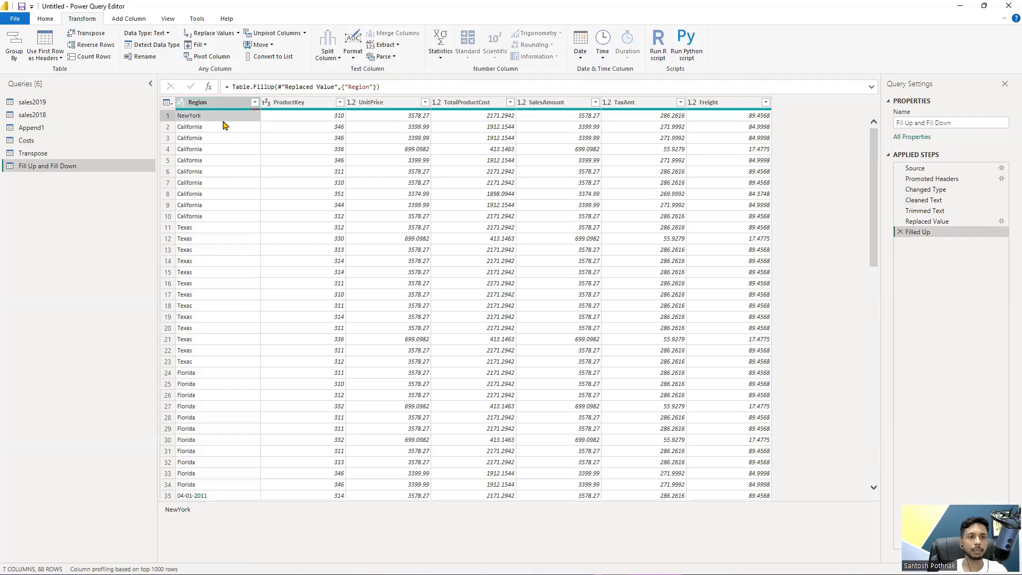
# Step: Remove the upward fill of the Region column from the applied steps and inspect the cell in row 9
pyautogui.click(900, 231)
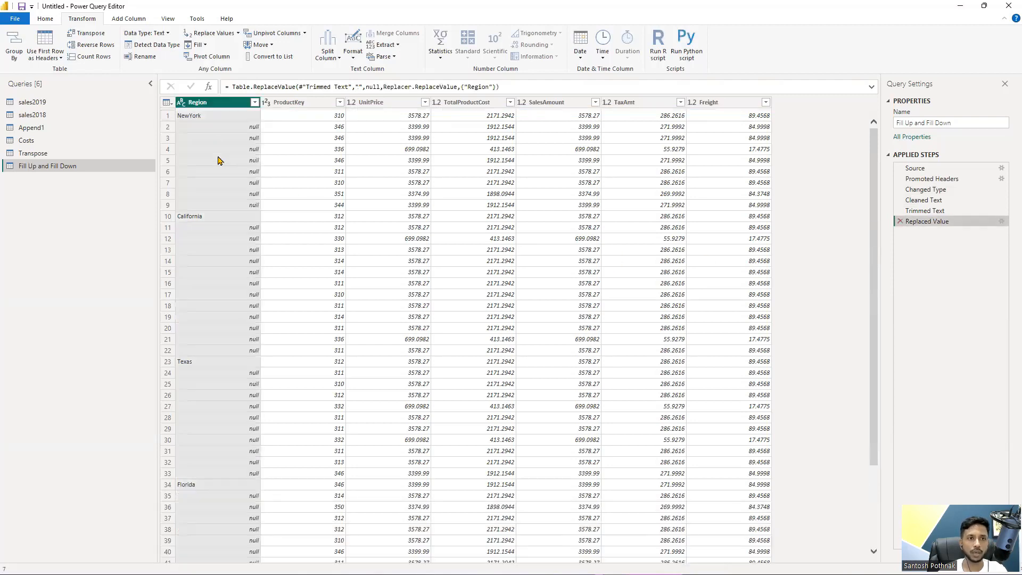
pyautogui.click(251, 209)
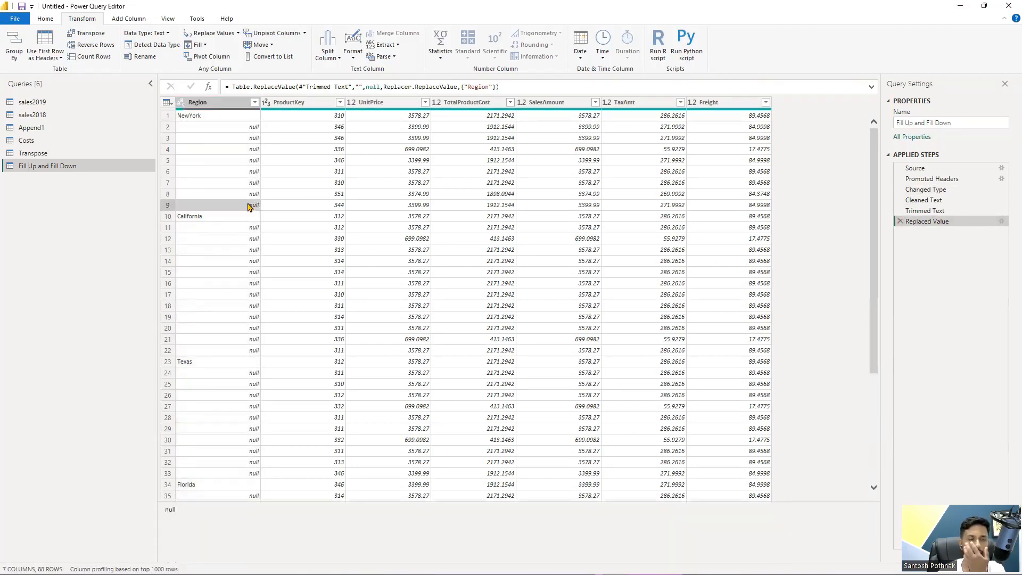